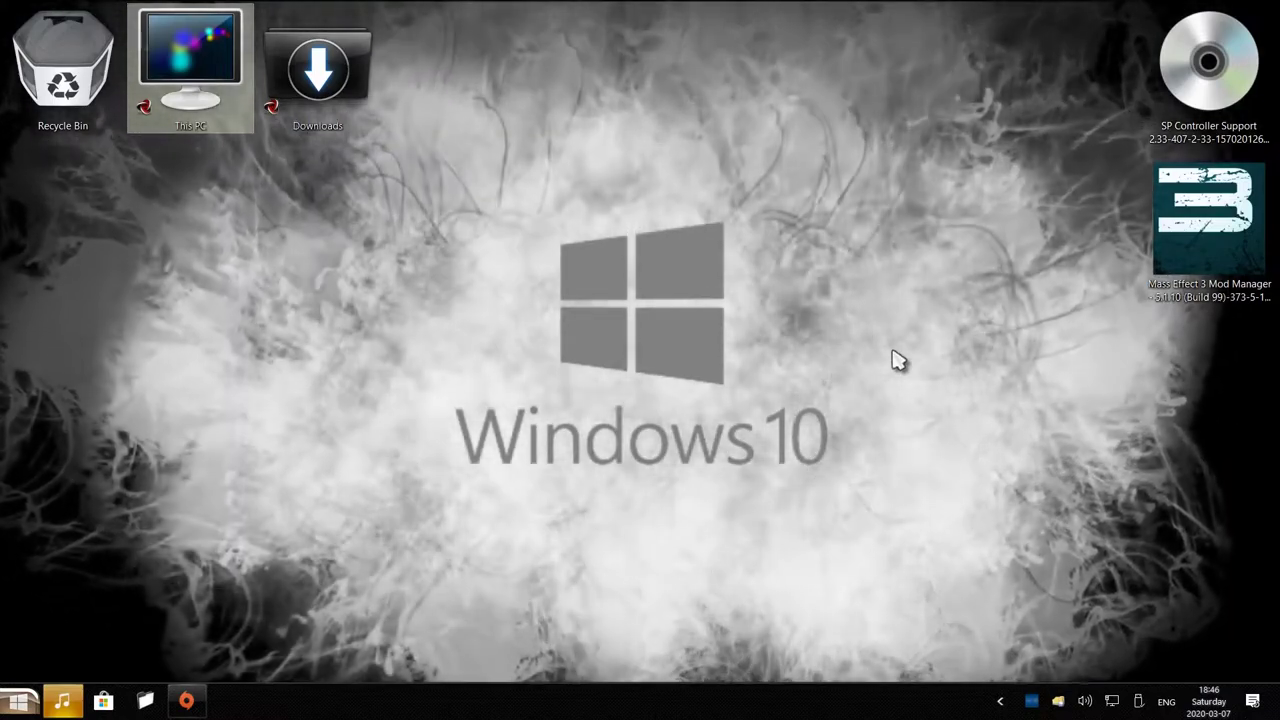
Step: Move the Mass Effect 3 Mod Manager file under the Recycle Bin and launch it
{"action": "left_click", "coordinate": [1213, 101]}
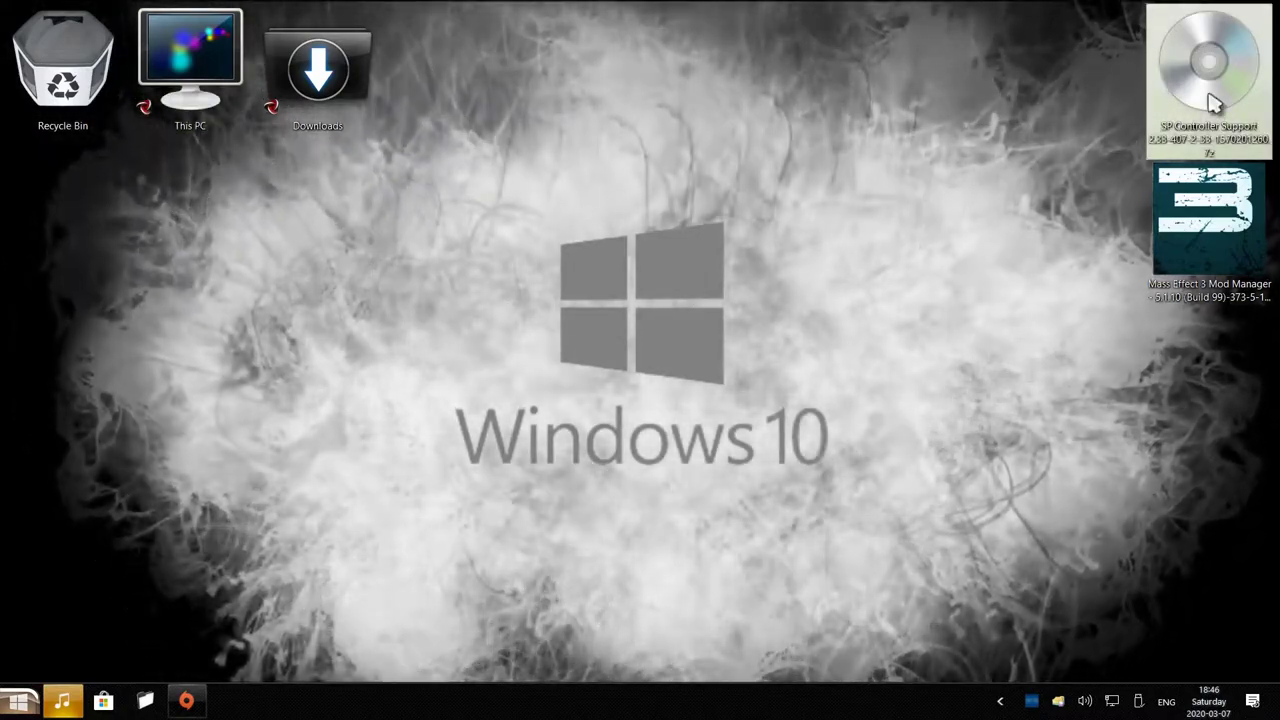
{"action": "left_click", "coordinate": [1222, 250]}
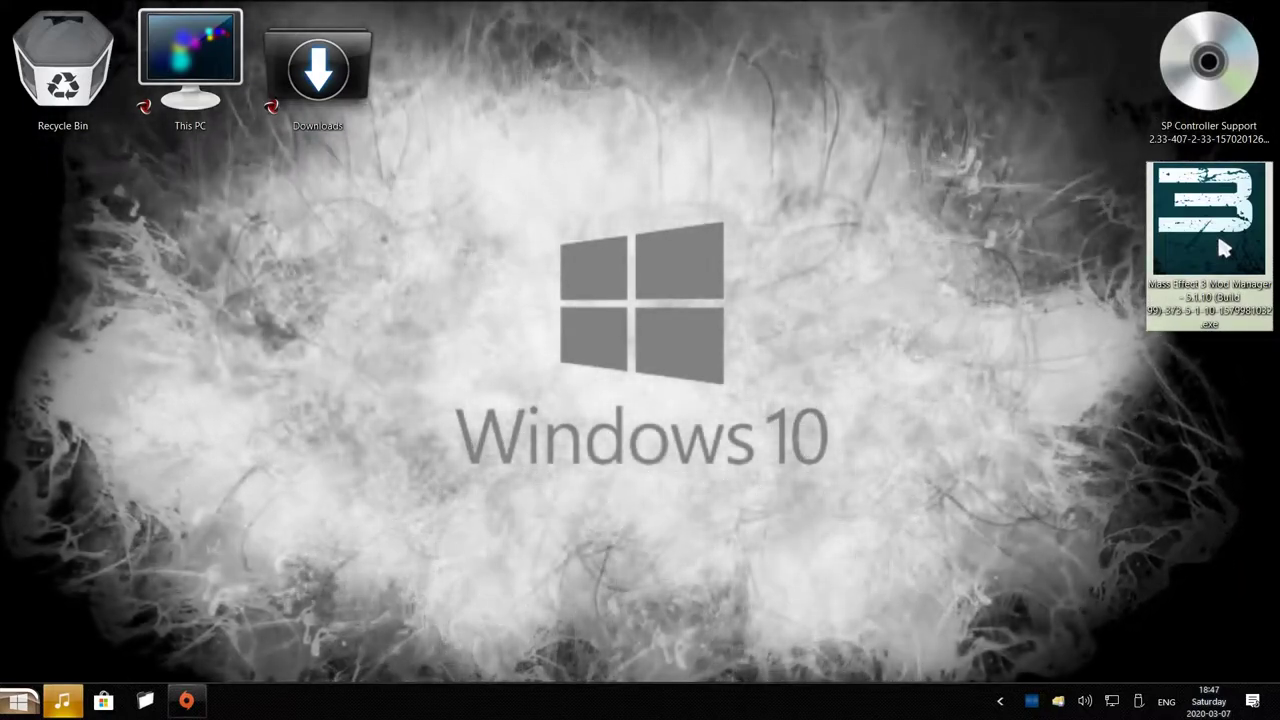
{"action": "mouse_move", "coordinate": [1222, 250]}
{"action": "left_mouse_down"}
{"action": "mouse_move", "coordinate": [851, 229]}
{"action": "mouse_move", "coordinate": [86, 228]}
{"action": "left_mouse_up"}
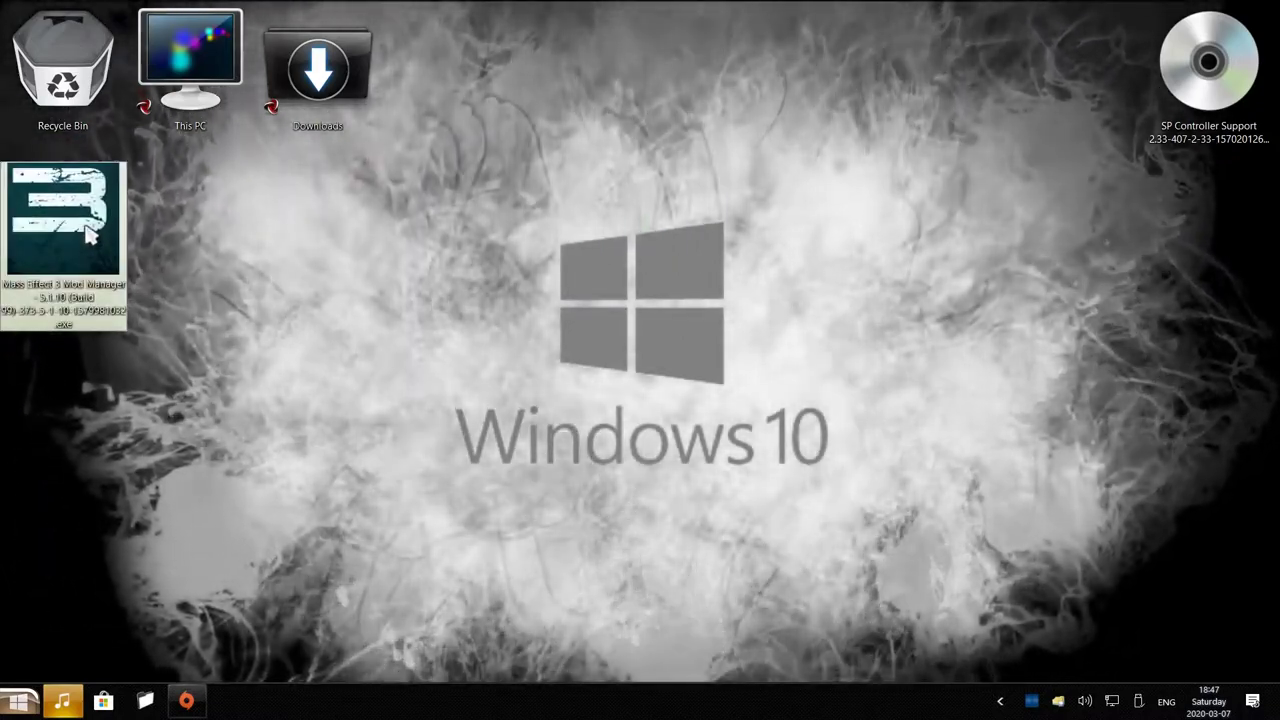
{"action": "double_click", "coordinate": [87, 233]}
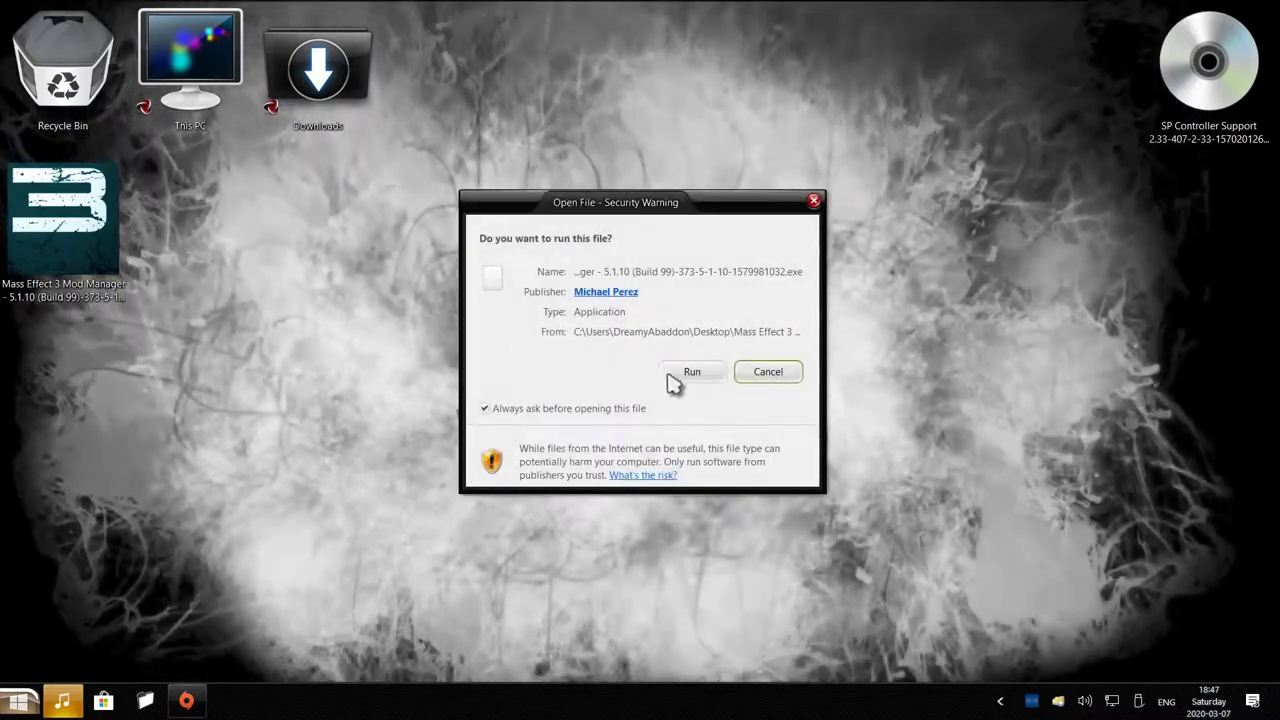
Step: Allow Mod Manager 5.1.10 to run and extract it to Documents\ME3CMM
{"action": "left_click", "coordinate": [702, 379]}
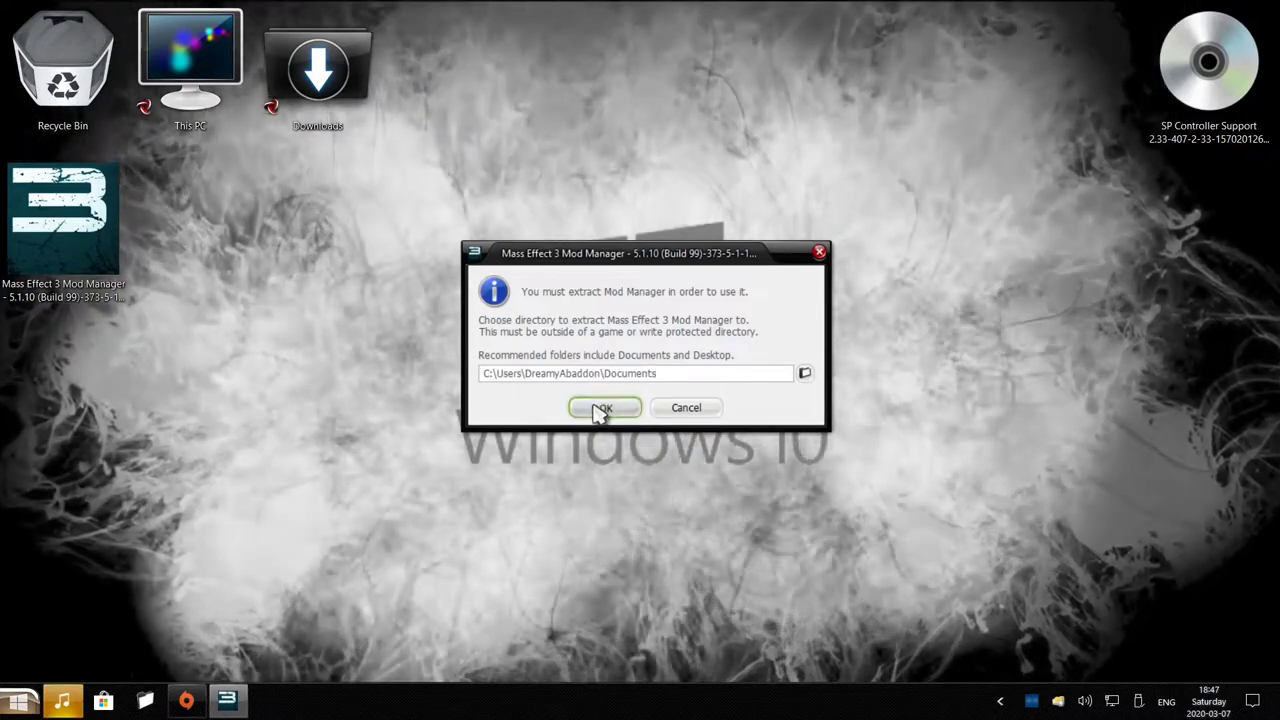
{"action": "left_click", "coordinate": [603, 409]}
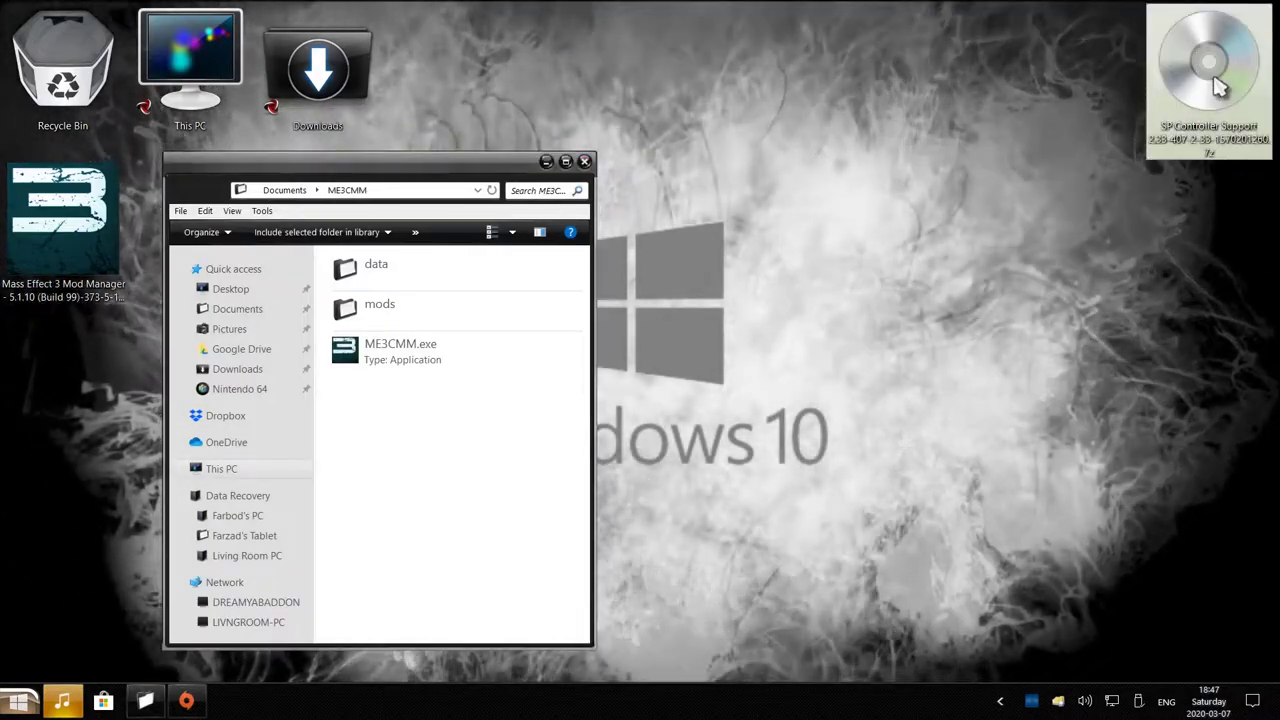
Step: Extract the SP Controller Support 2.33 archive into a same-named desktop folder
{"action": "left_click", "coordinate": [1212, 70]}
{"action": "right_click", "coordinate": [1219, 87]}
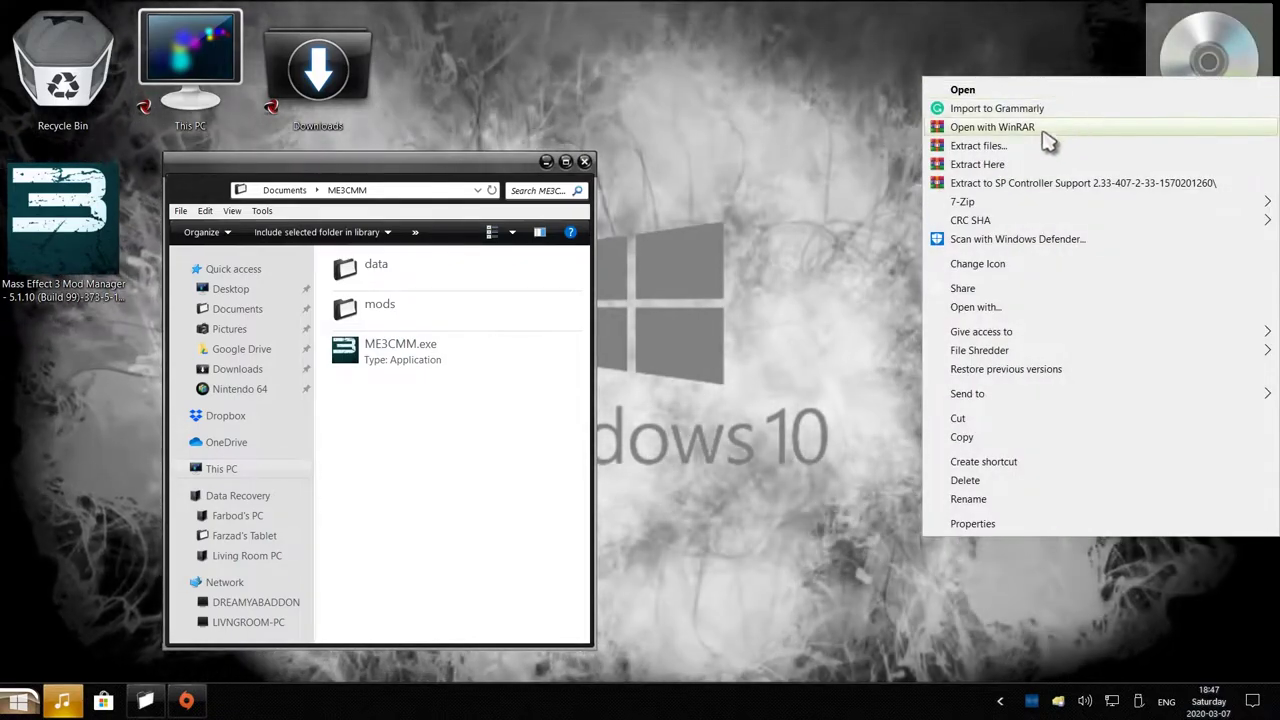
{"action": "left_click", "coordinate": [1009, 145]}
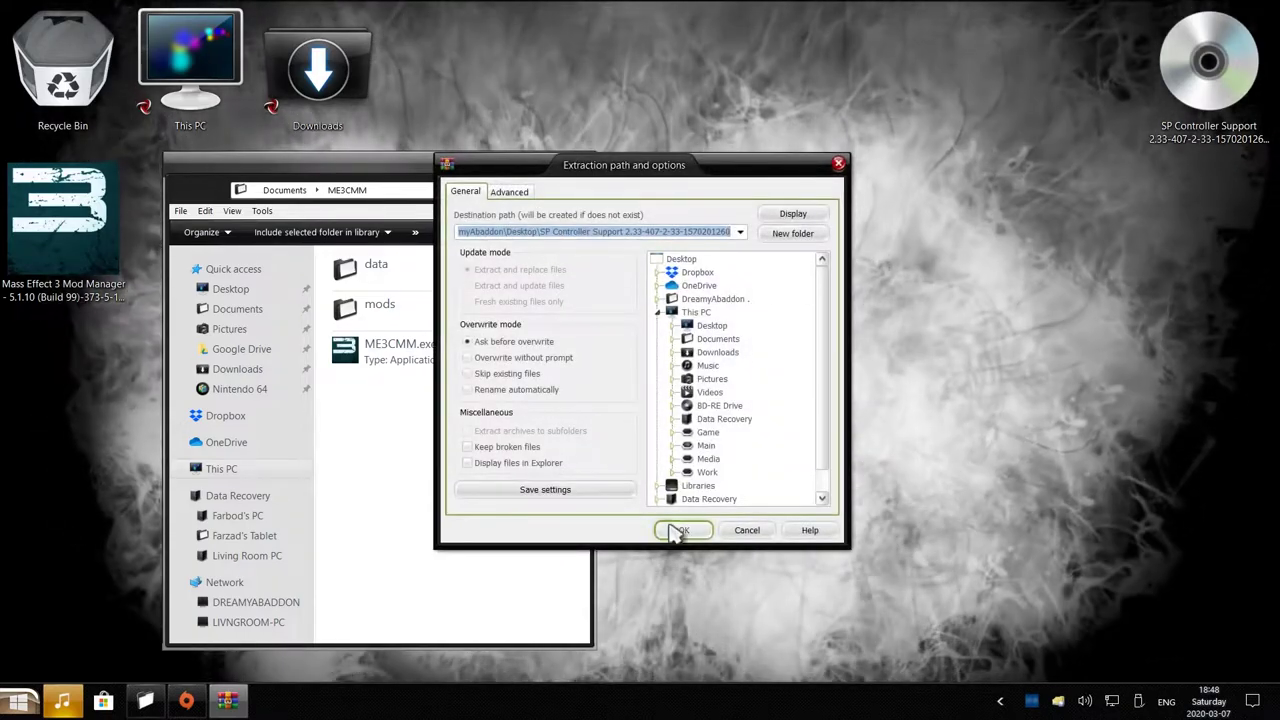
{"action": "left_click", "coordinate": [676, 531]}
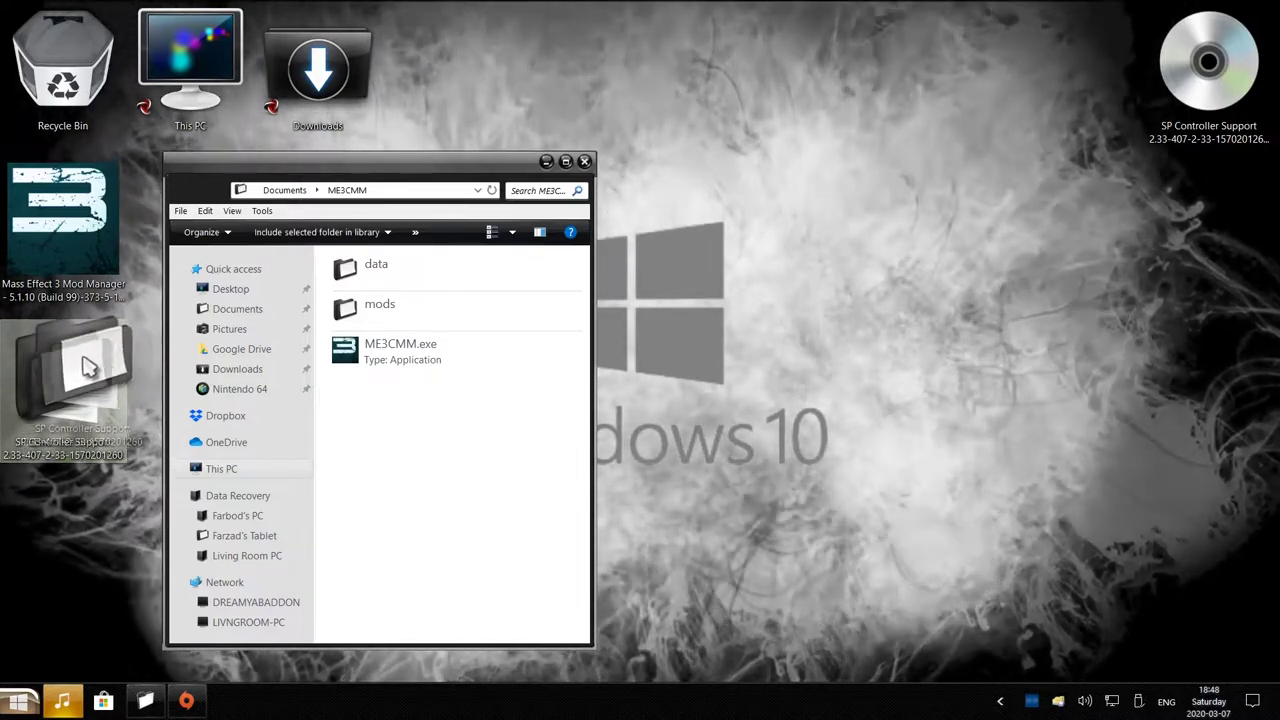
Step: Move the SP Controller Support 2.33 folder into ME3CMM\mods, verify it, and return to ME3CMM
{"action": "left_click_drag", "start_coordinate": [88, 366], "coordinate": [490, 316]}
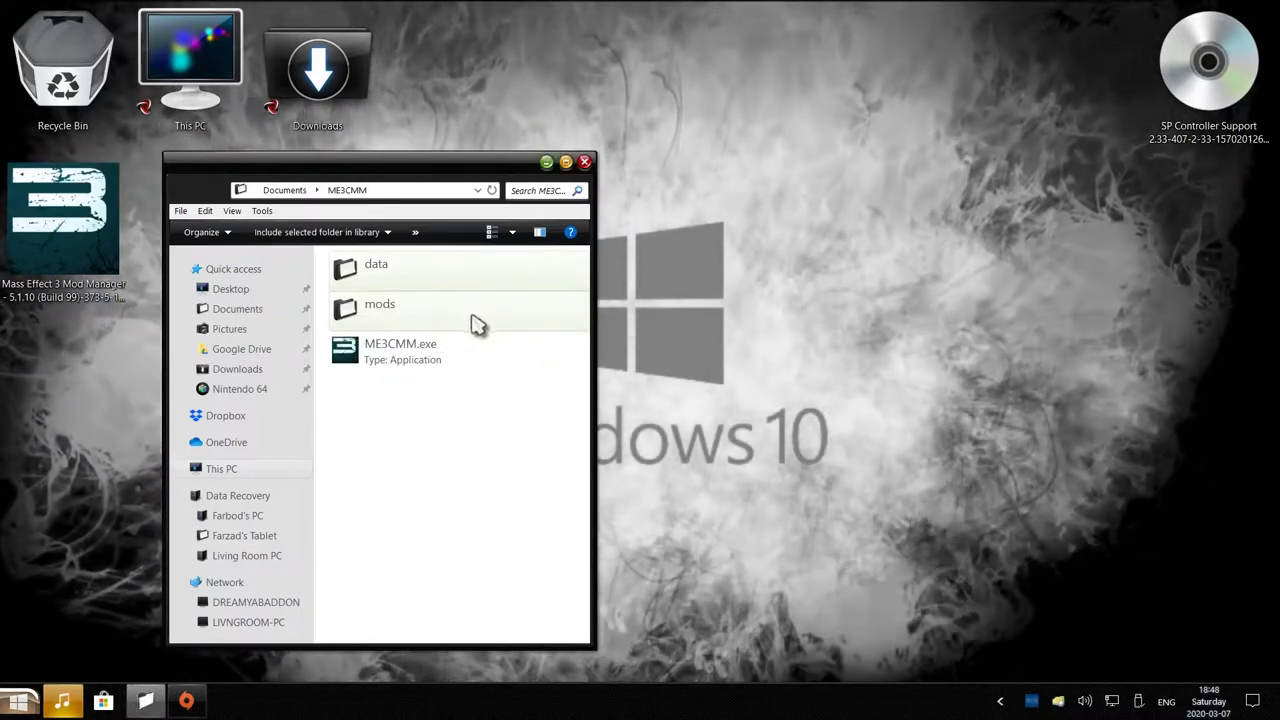
{"action": "left_click", "coordinate": [476, 323]}
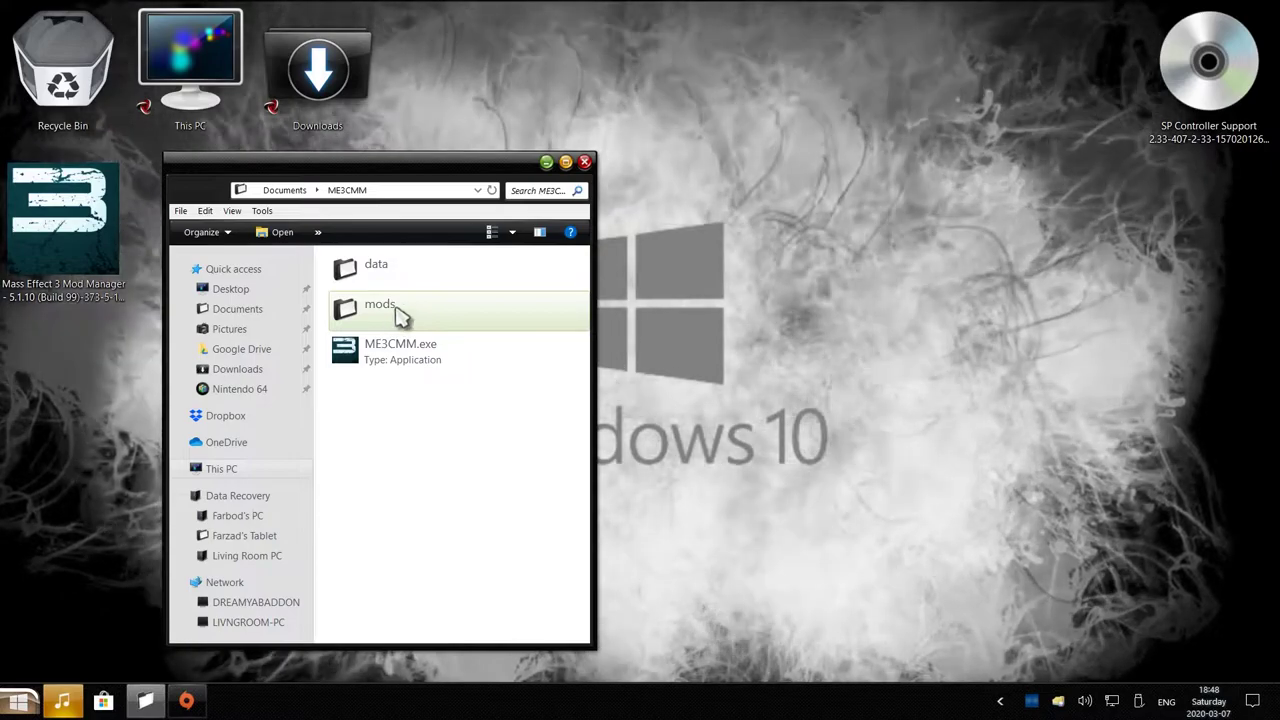
{"action": "double_click", "coordinate": [398, 313]}
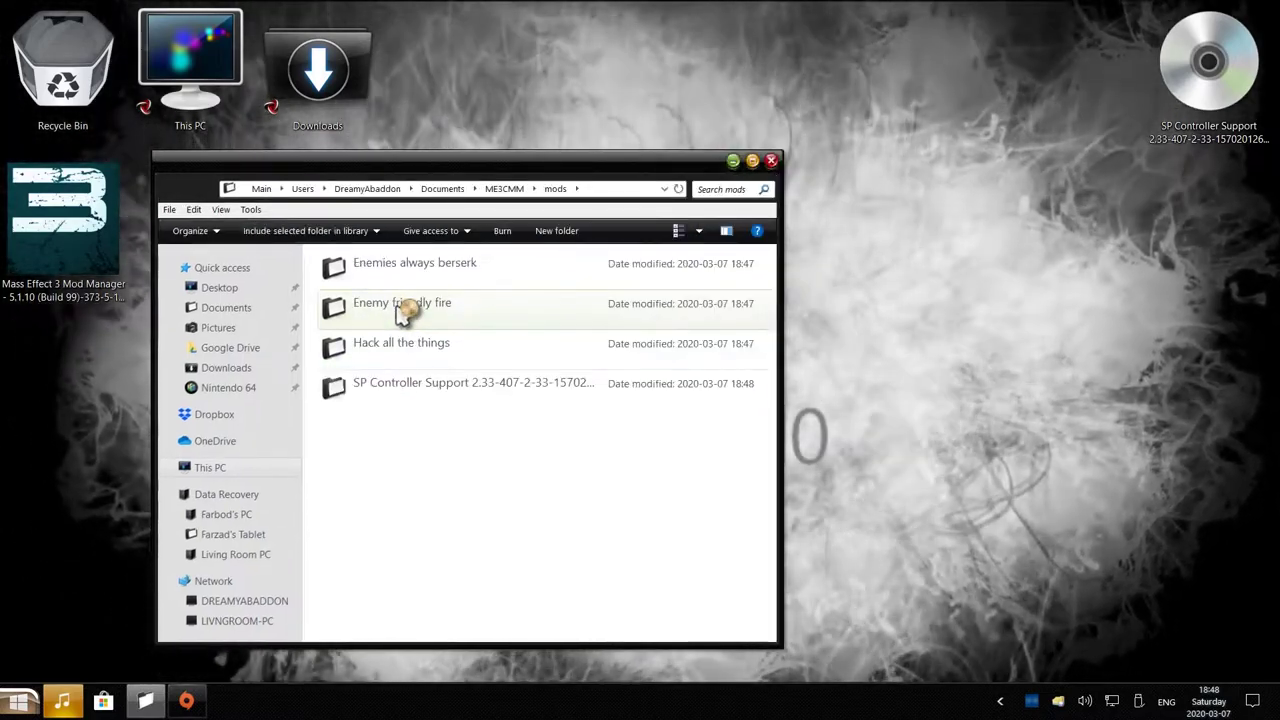
{"action": "left_click", "coordinate": [363, 393]}
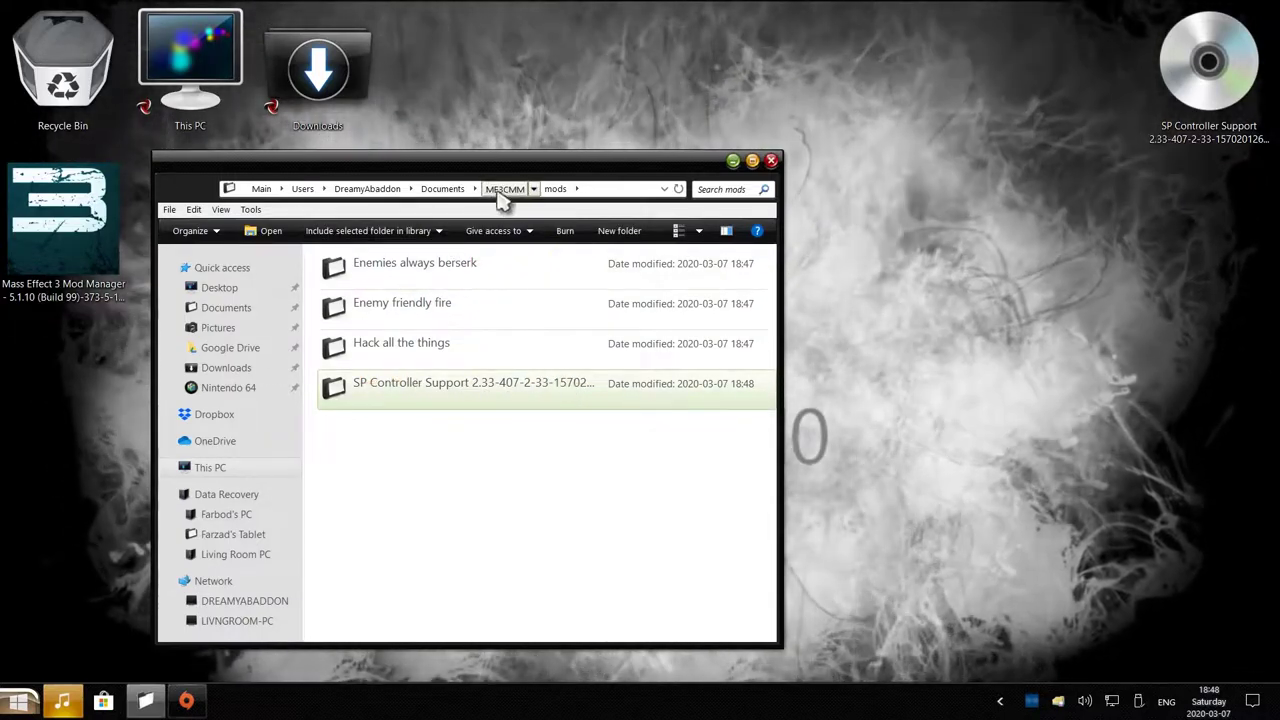
{"action": "key", "text": "alt+Up"}
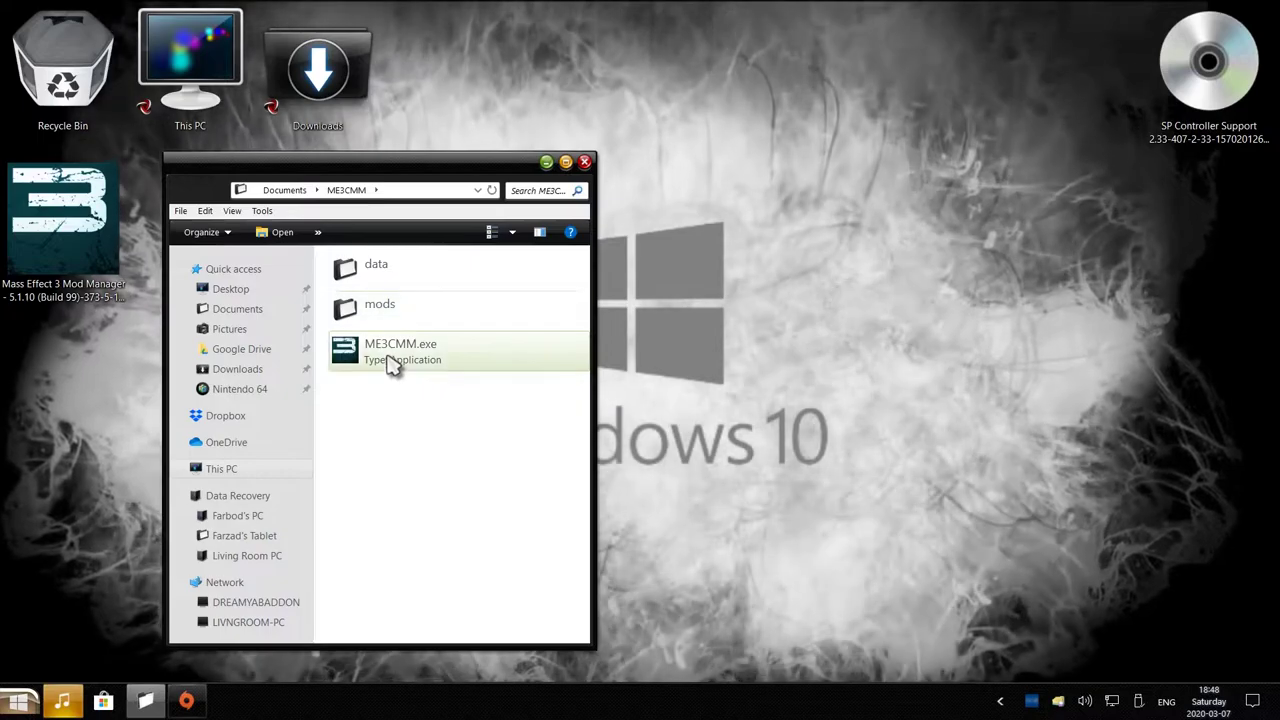
Step: Launch ME3CMM.exe and decline the SP Controller Support mod update
{"action": "double_click", "coordinate": [424, 350]}
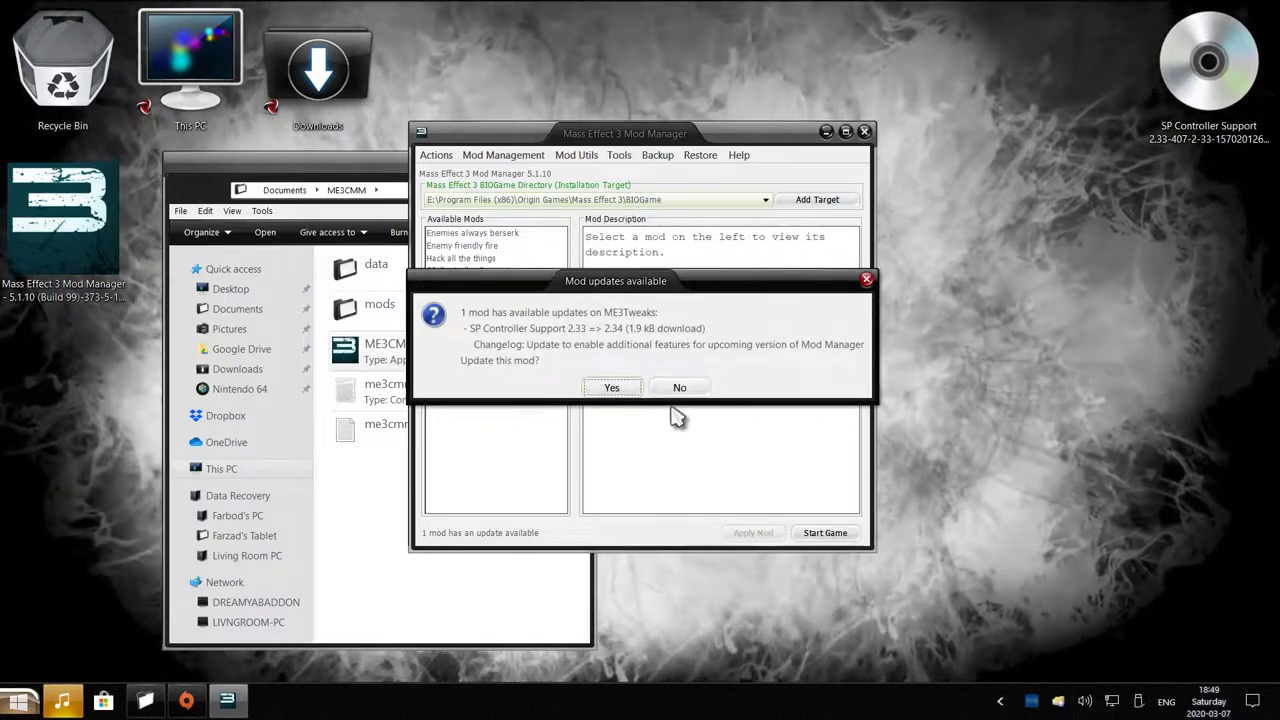
{"action": "left_click", "coordinate": [680, 389]}
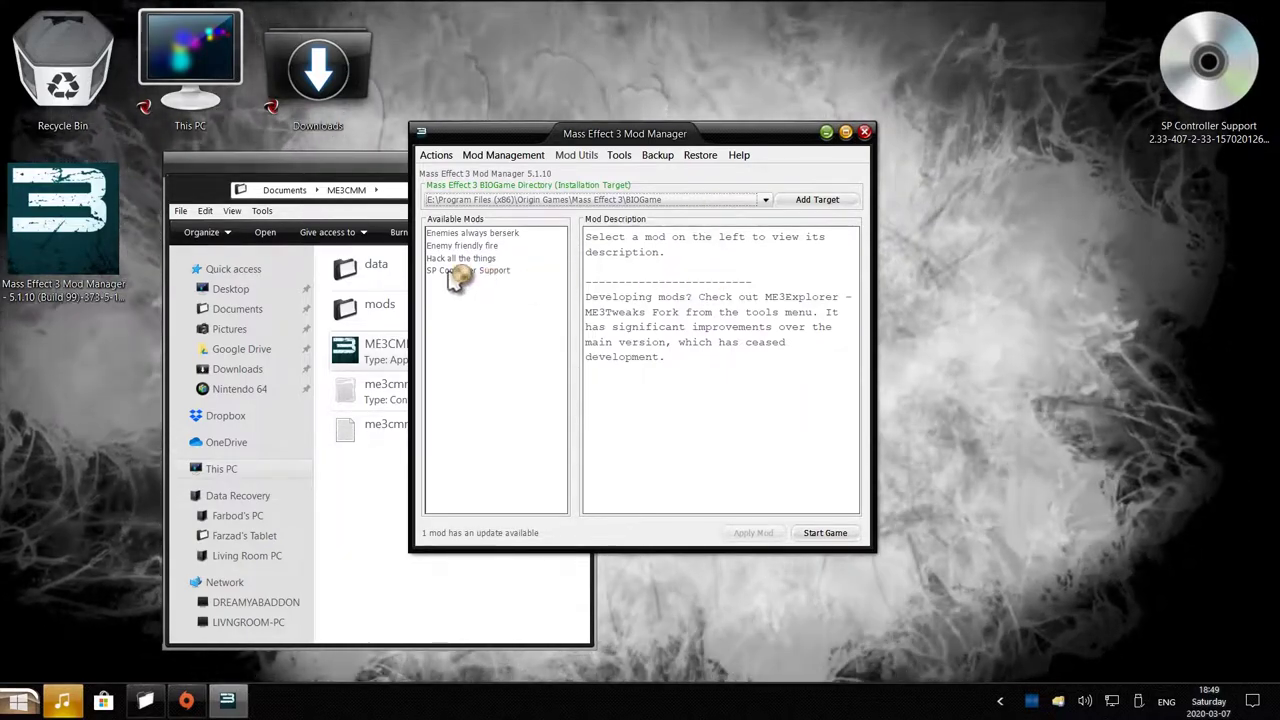
Step: Apply SP Controller Support to the BIOGame directory, skipping the TESTPATCH DLC backup
{"action": "left_click", "coordinate": [450, 274]}
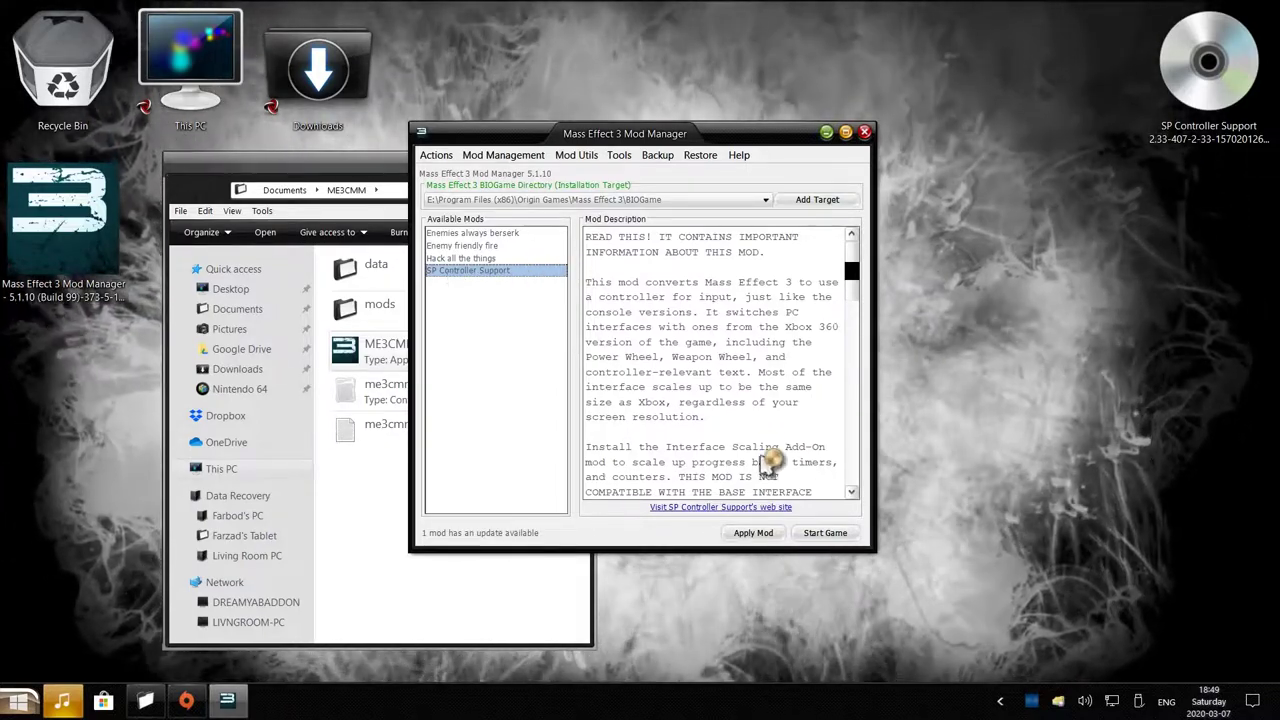
{"action": "left_click", "coordinate": [760, 540]}
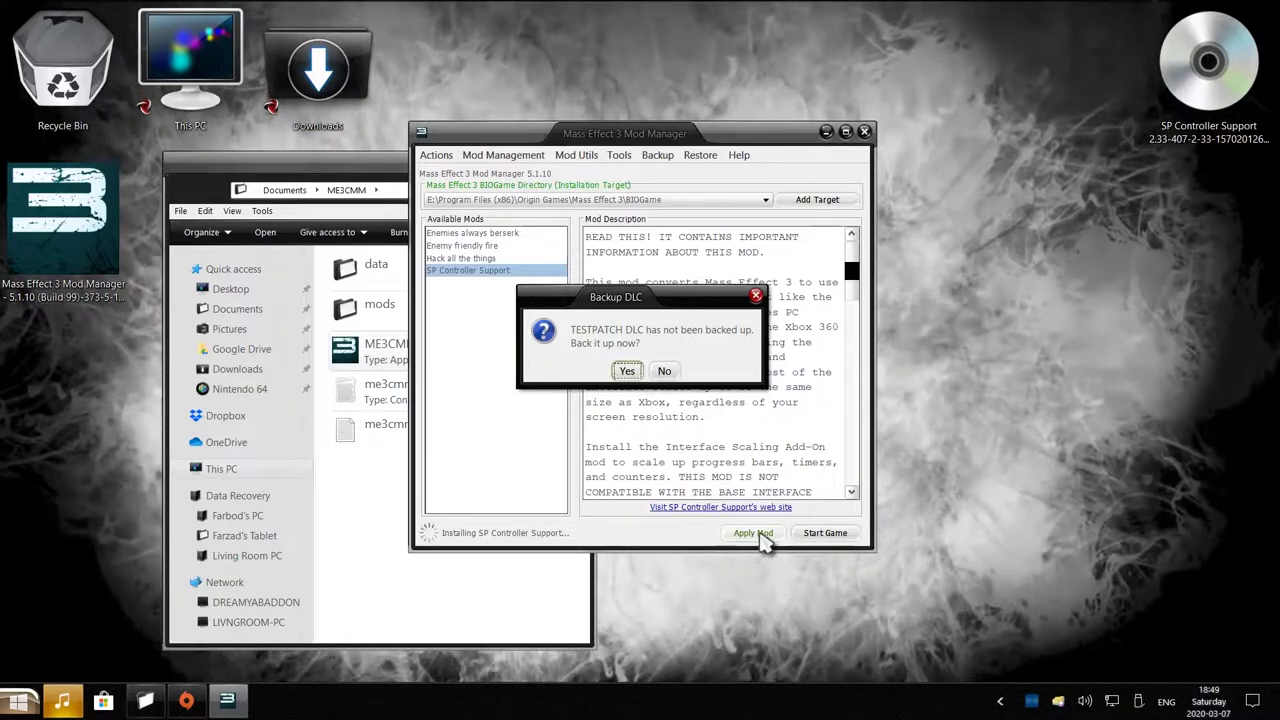
{"action": "left_click", "coordinate": [665, 371]}
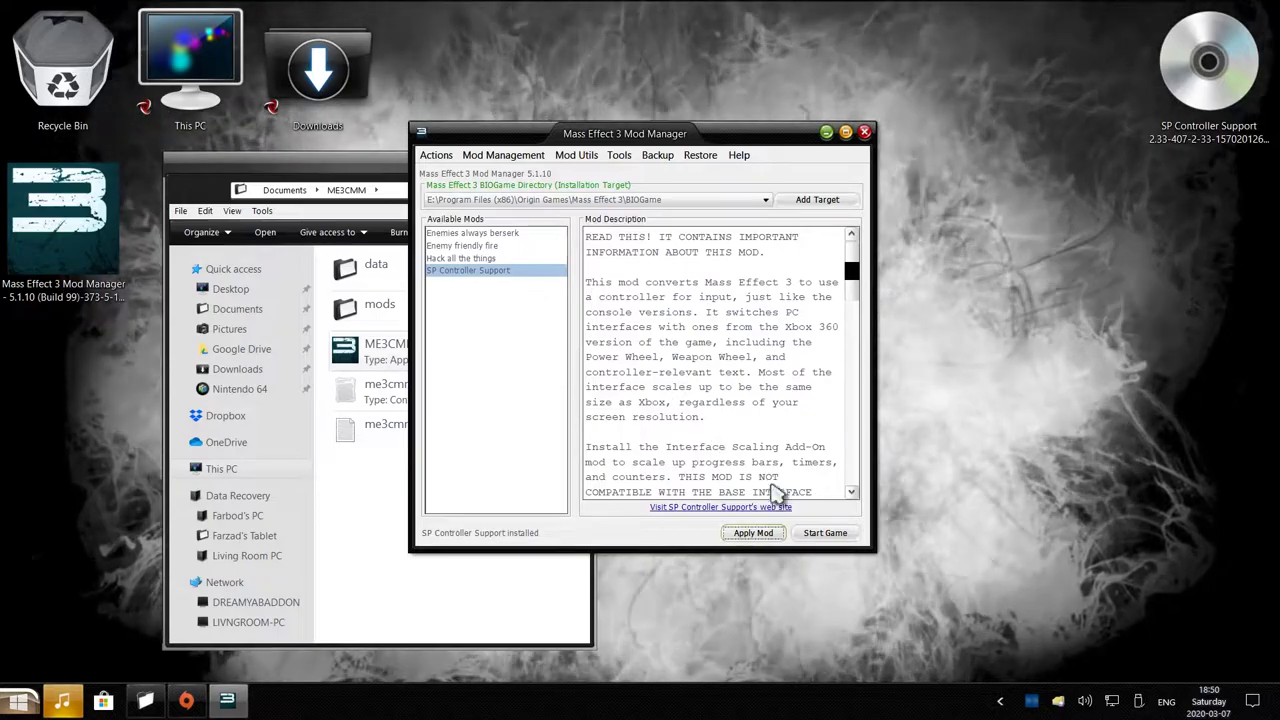
{"action": "left_click", "coordinate": [820, 535]}
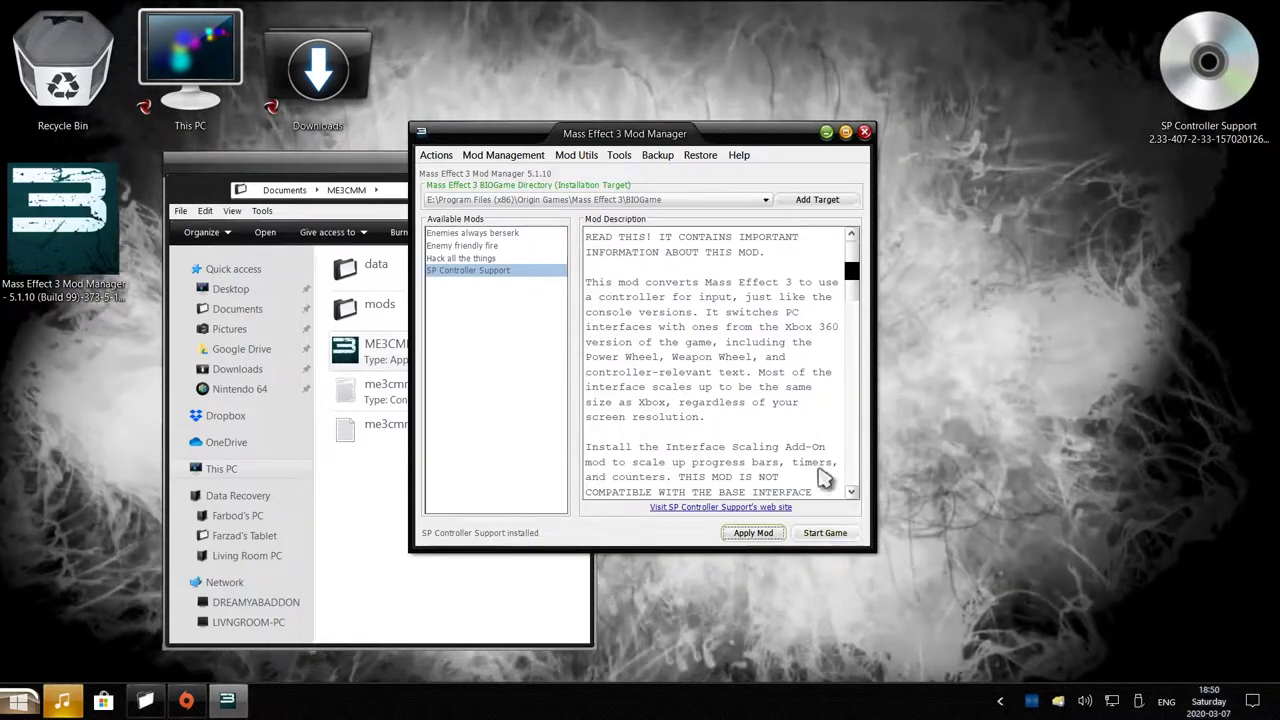
Step: Close Mod Manager and the ME3CMM folder, then launch Origin from the Start menu
{"action": "left_click", "coordinate": [865, 132]}
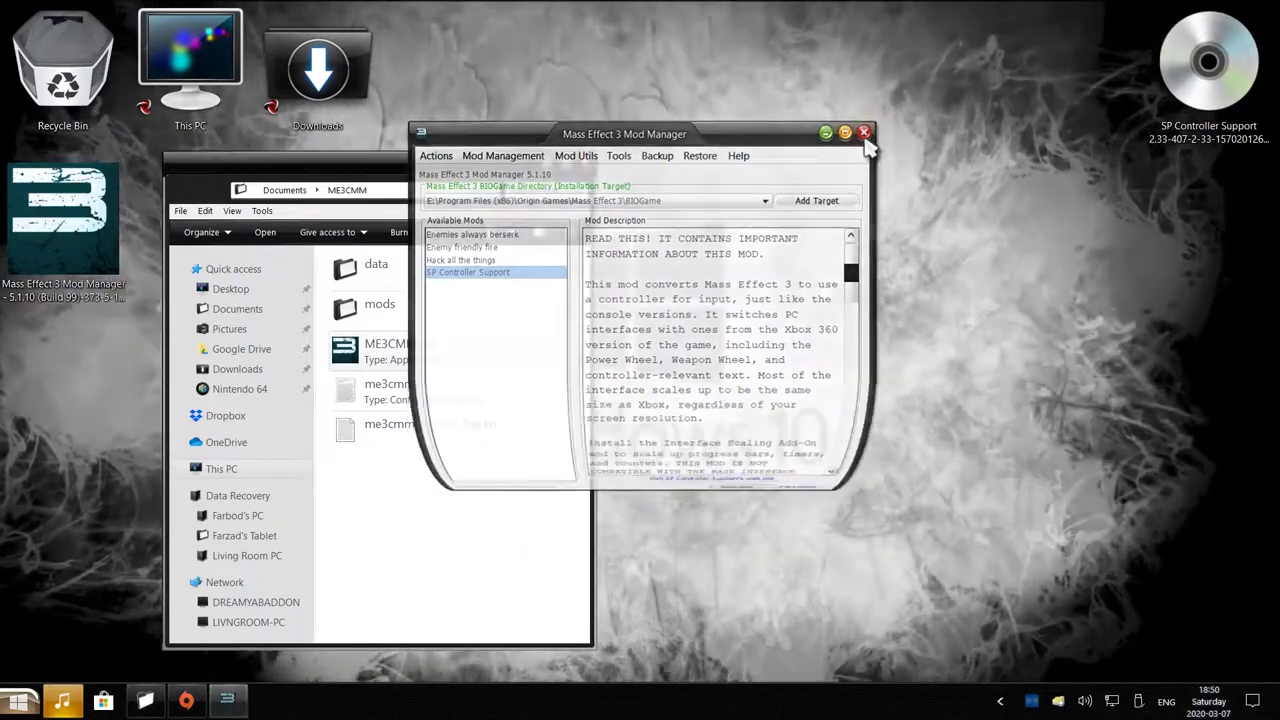
{"action": "left_click", "coordinate": [585, 162]}
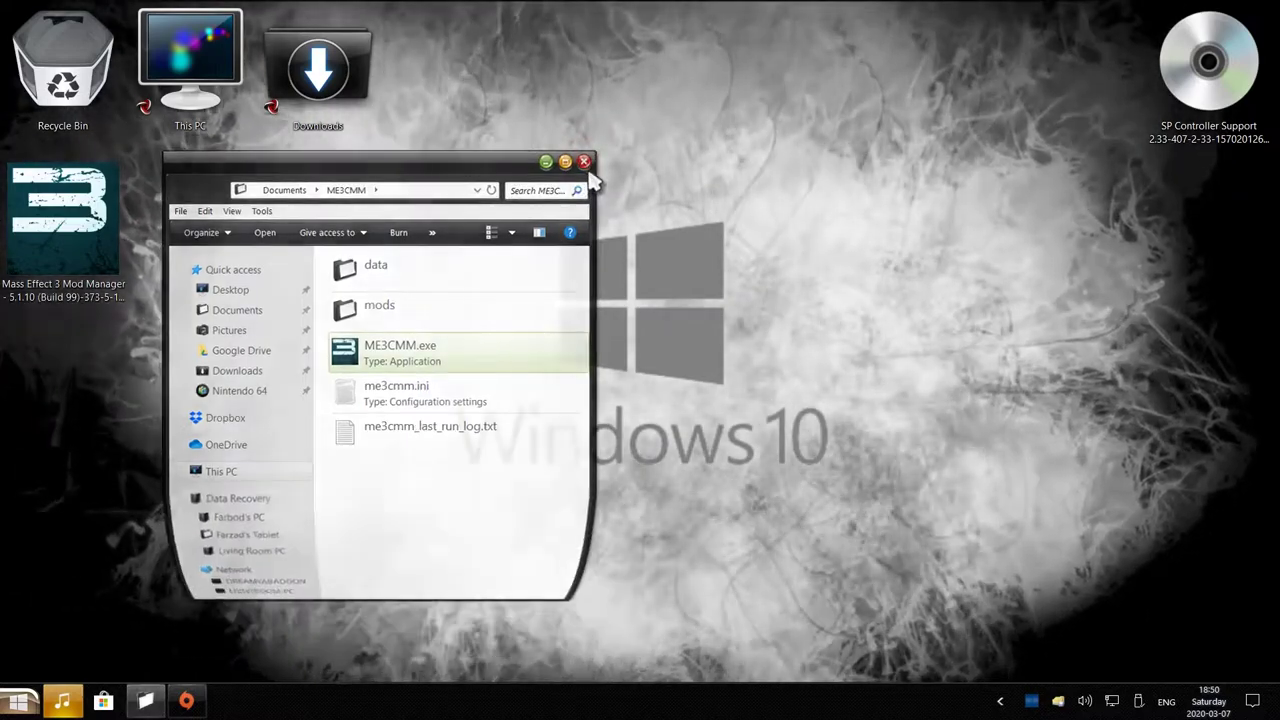
{"action": "key", "text": "super"}
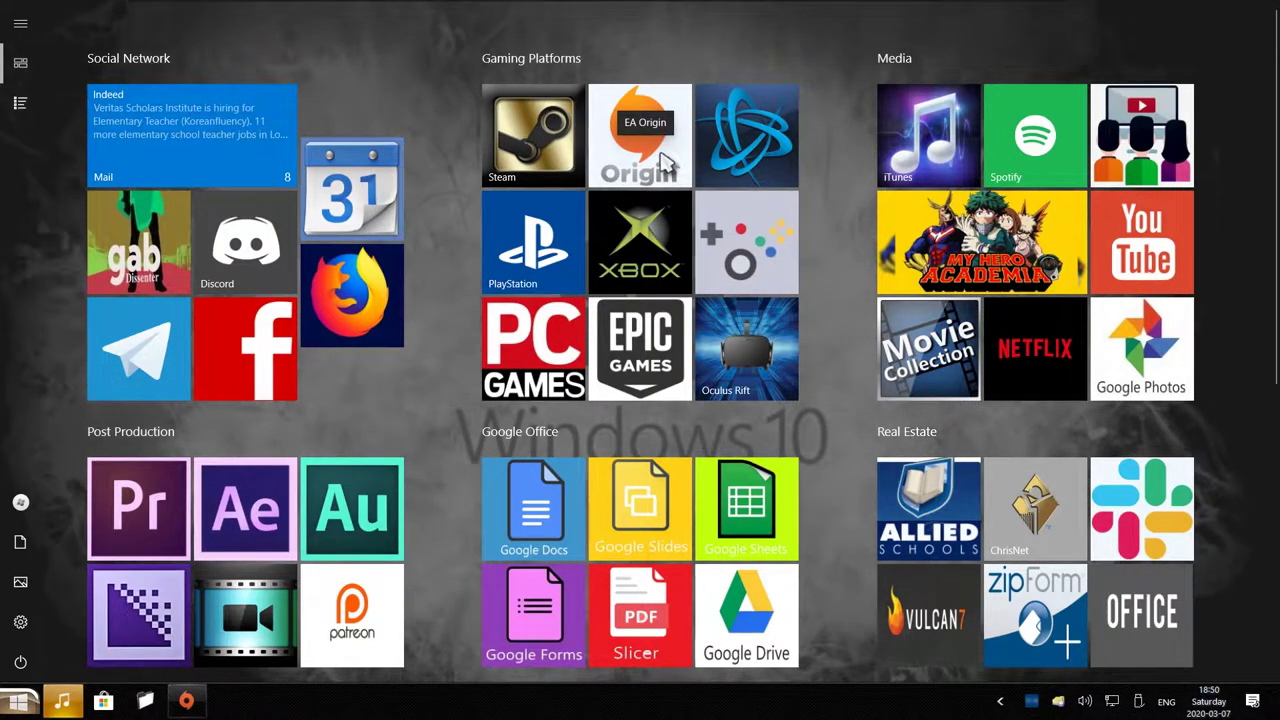
{"action": "left_click", "coordinate": [660, 162]}
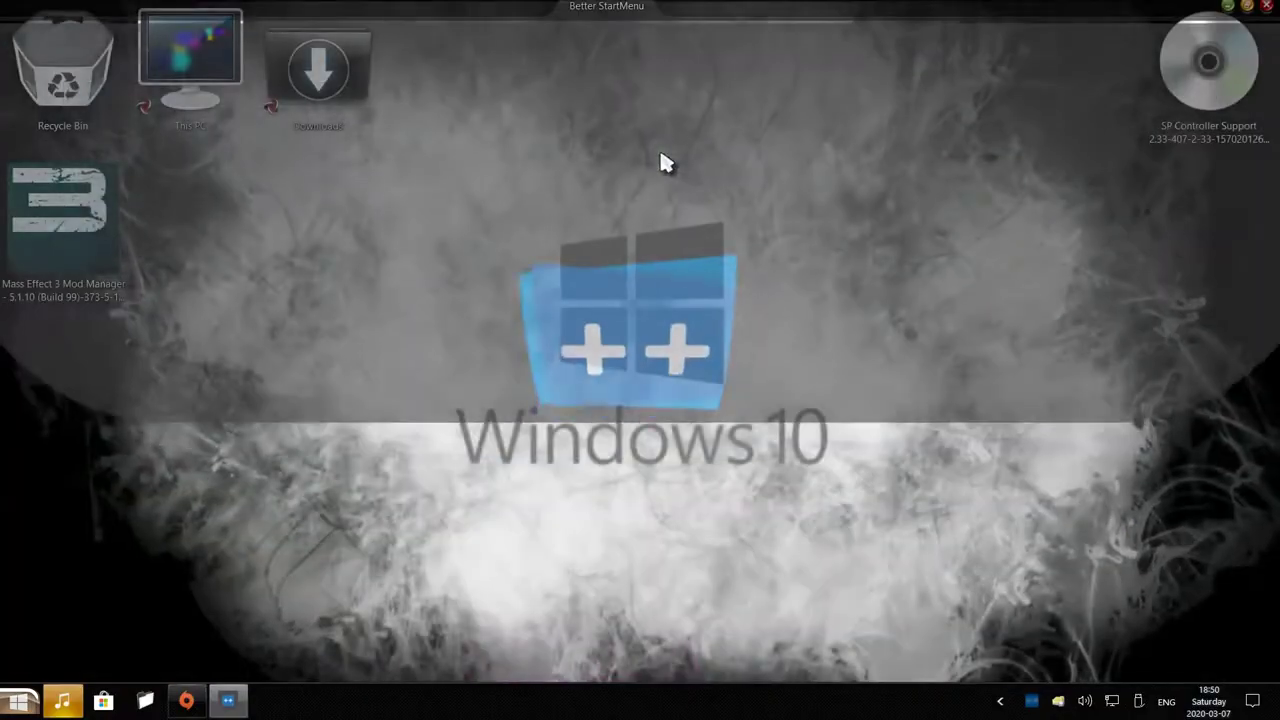